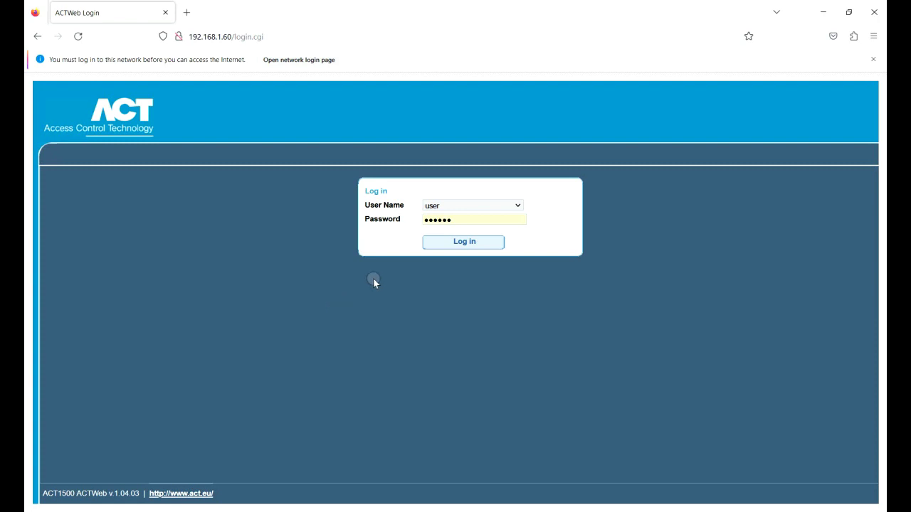
# Log in to the controller as installer by choosing the installer account and retyping its password
pyautogui.click(480, 208)
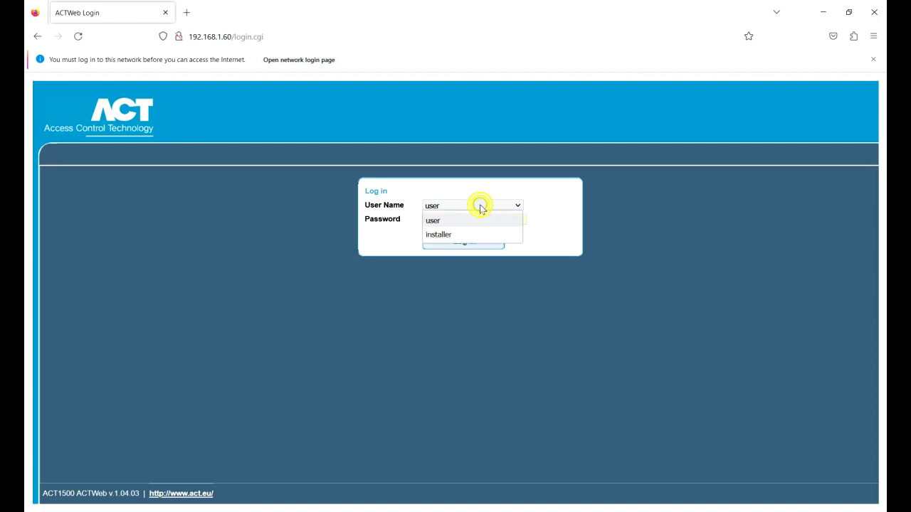
pyautogui.click(473, 233)
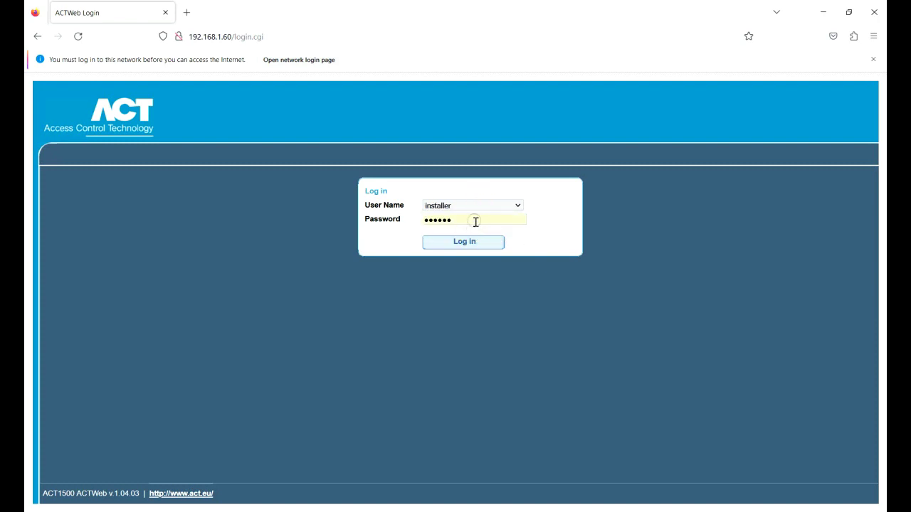
pyautogui.doubleClick(476, 221)
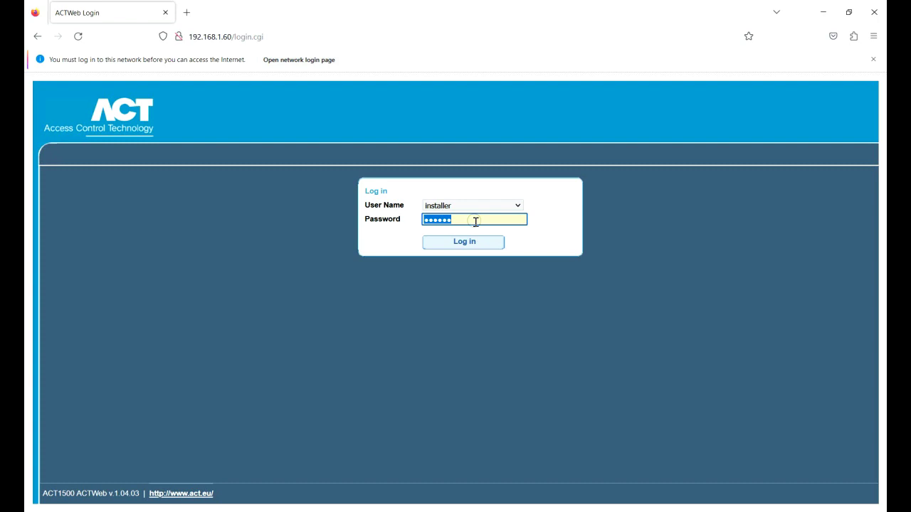
pyautogui.write('••••••')
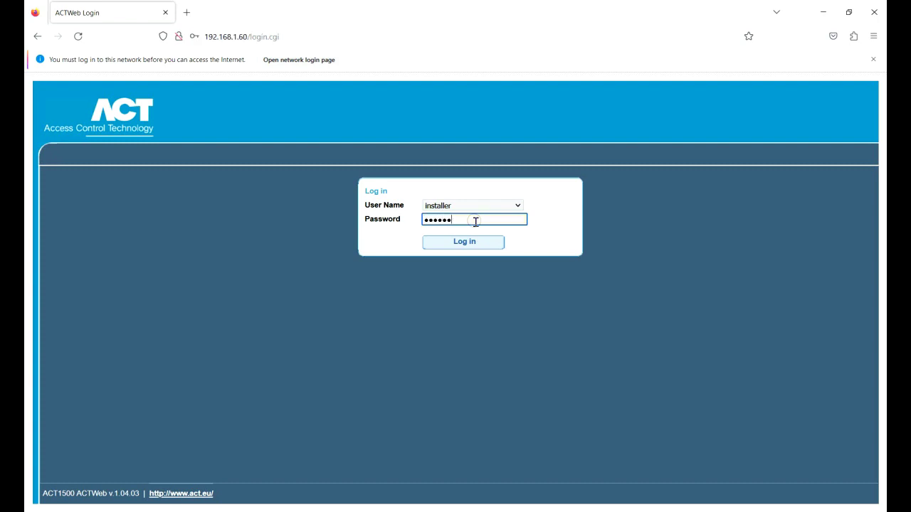
pyautogui.click(465, 243)
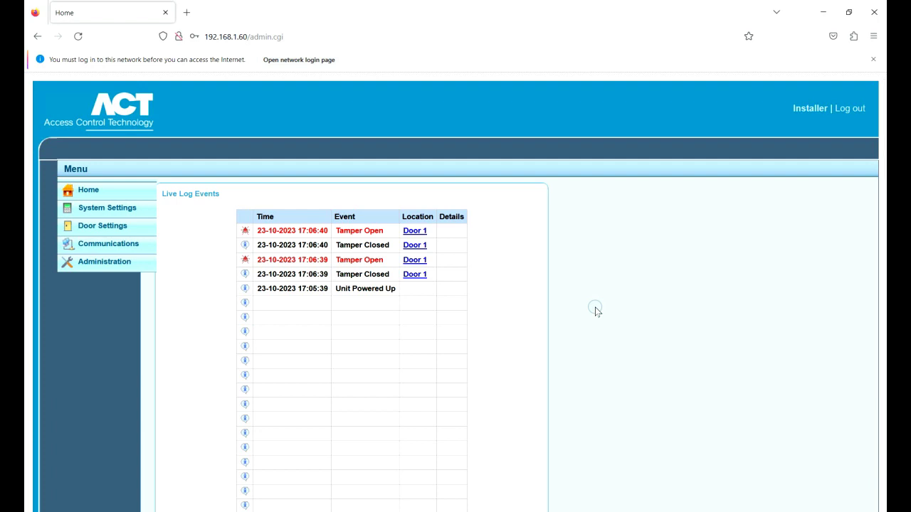
# View the Communications IP Settings page, then go to the Administration page
pyautogui.click(114, 244)
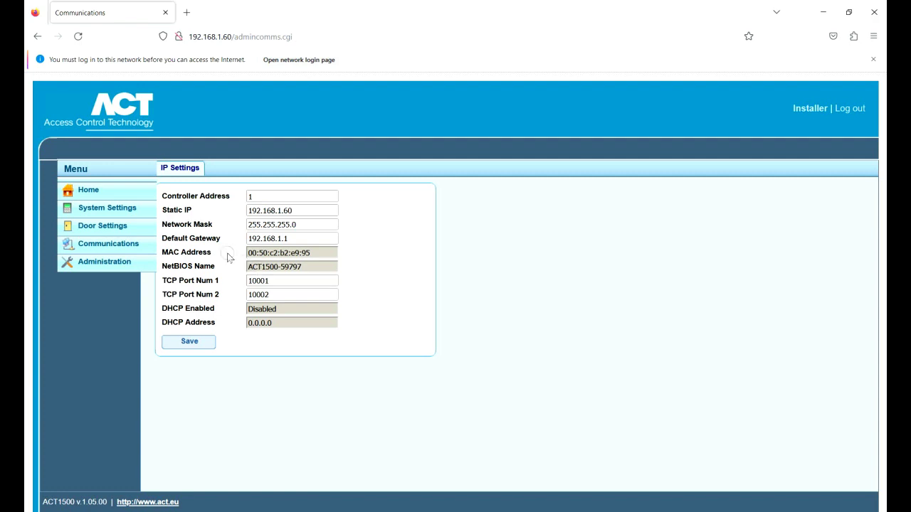
pyautogui.click(112, 264)
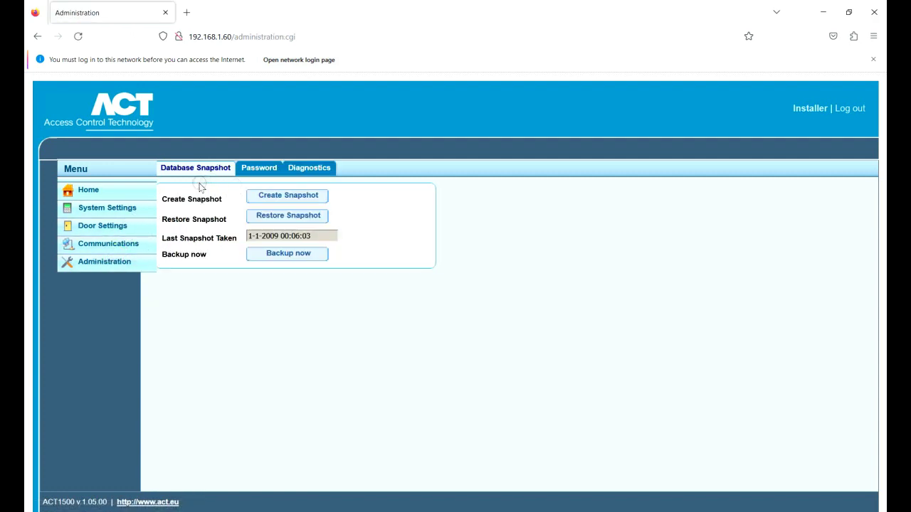
# On the Password tab, rename user2 to Admin and enter its new password
pyautogui.click(257, 169)
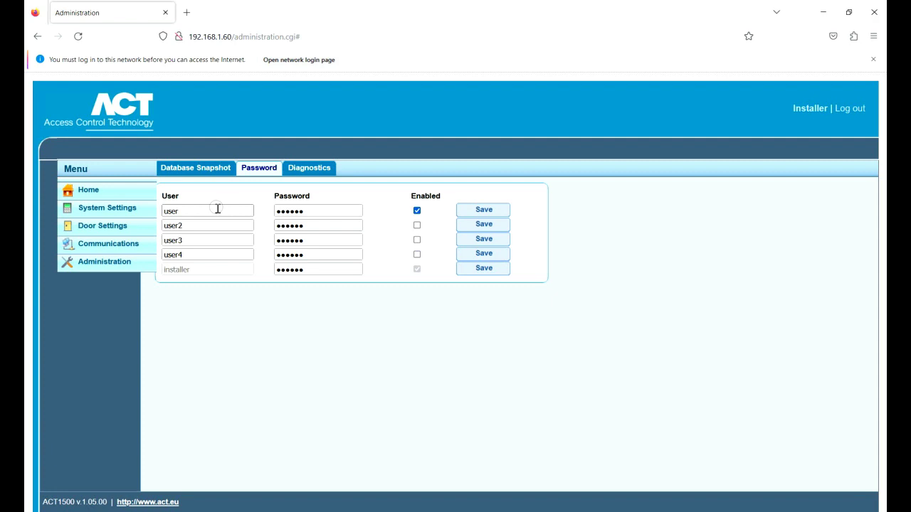
pyautogui.click(260, 293)
pyautogui.doubleClick(194, 225)
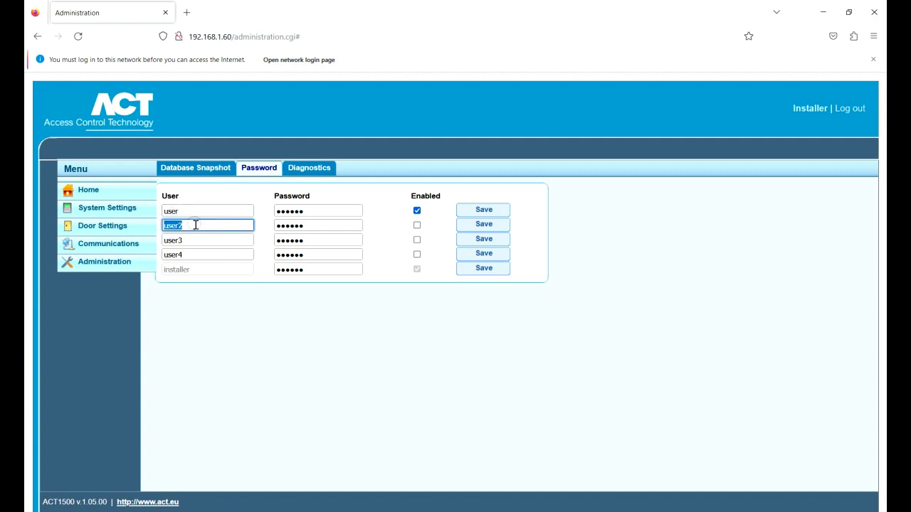
pyautogui.write('Admin')
pyautogui.press('Tab')
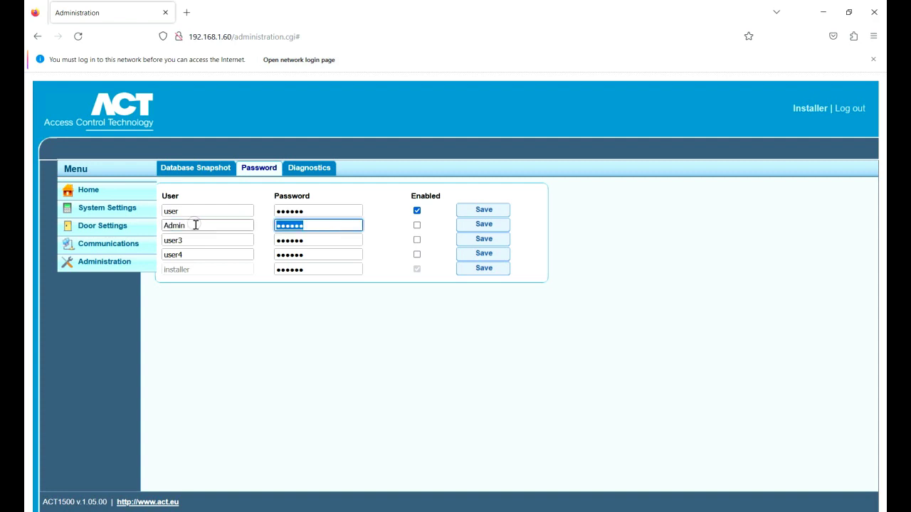
pyautogui.write('123')
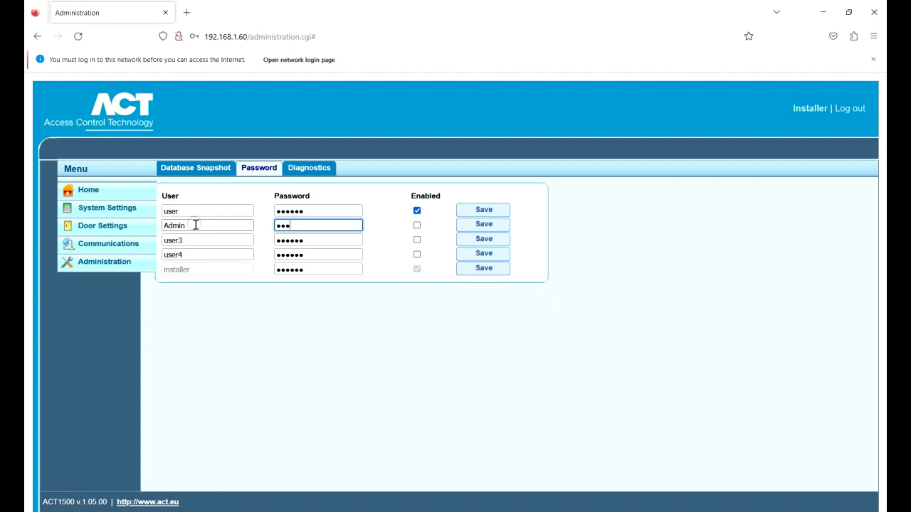
pyautogui.write('45678')
# Enable and save the Admin account, leaving the first user account enabled
pyautogui.click(417, 225)
pyautogui.click(489, 225)
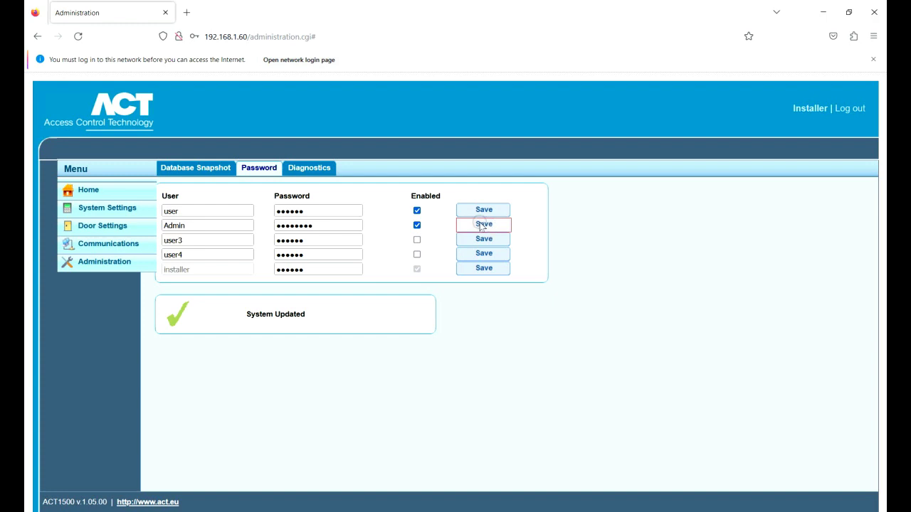
pyautogui.click(417, 210)
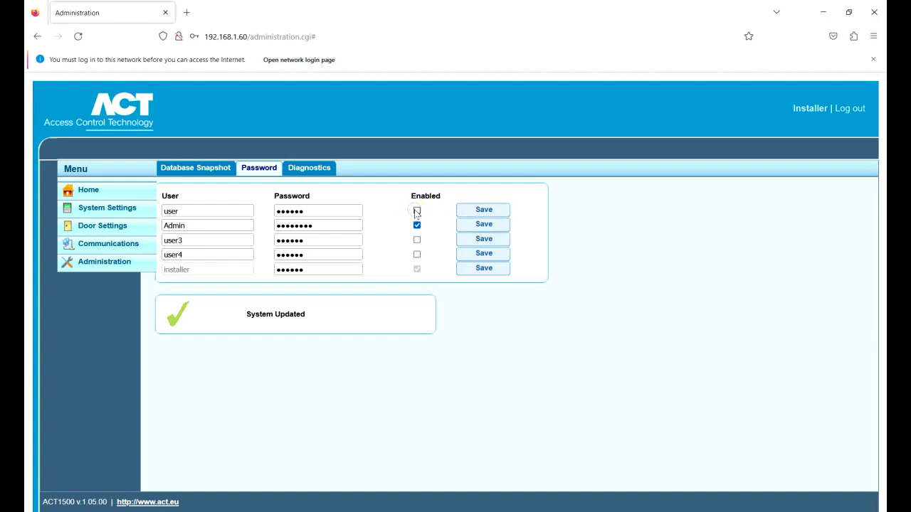
pyautogui.click(417, 212)
# Return to the Communications page and let Firefox save the login
pyautogui.click(121, 246)
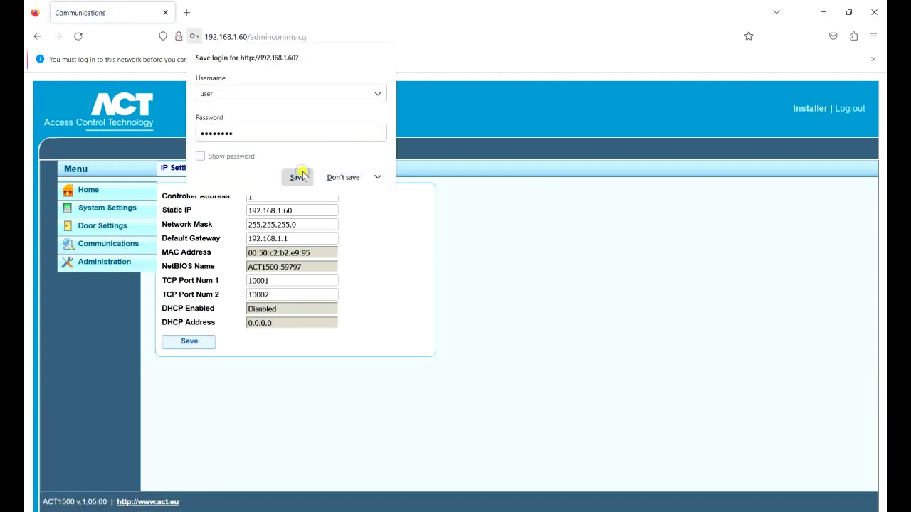
pyautogui.click(299, 176)
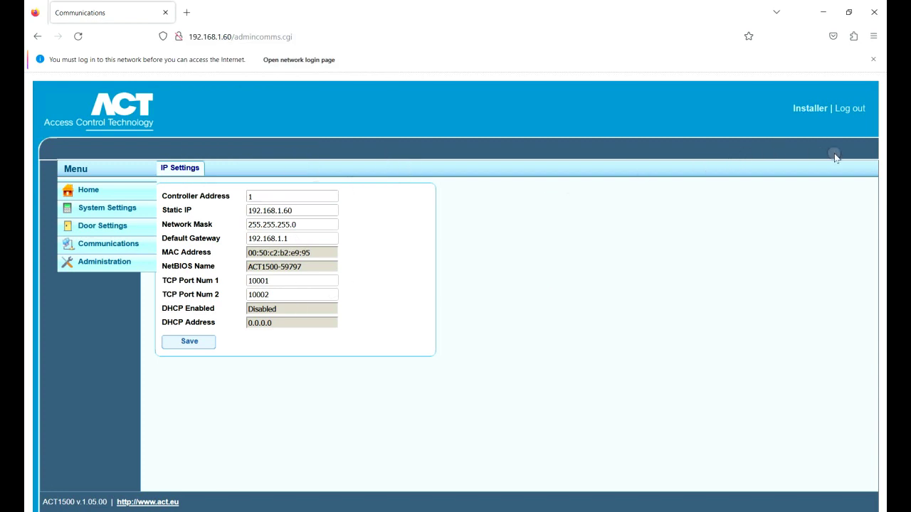
# Log out, then log back in as Admin with its new password
pyautogui.click(851, 109)
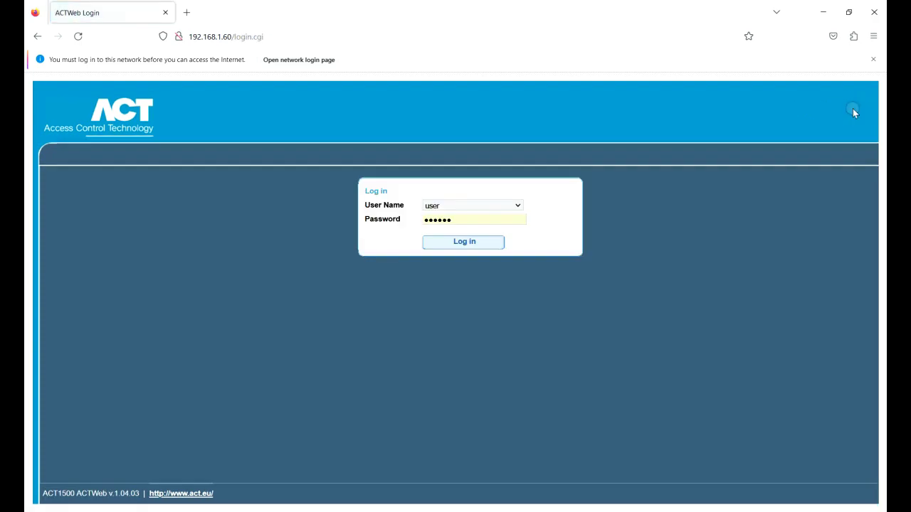
pyautogui.click(518, 205)
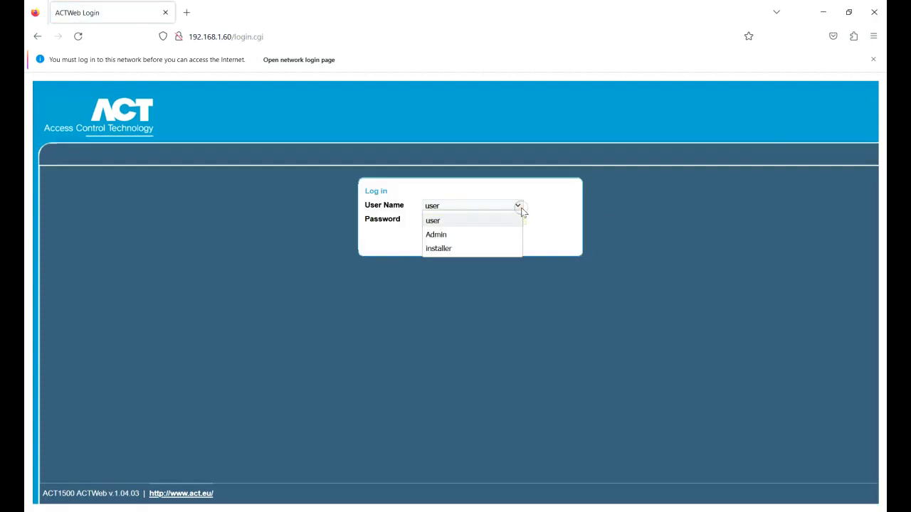
pyautogui.click(488, 235)
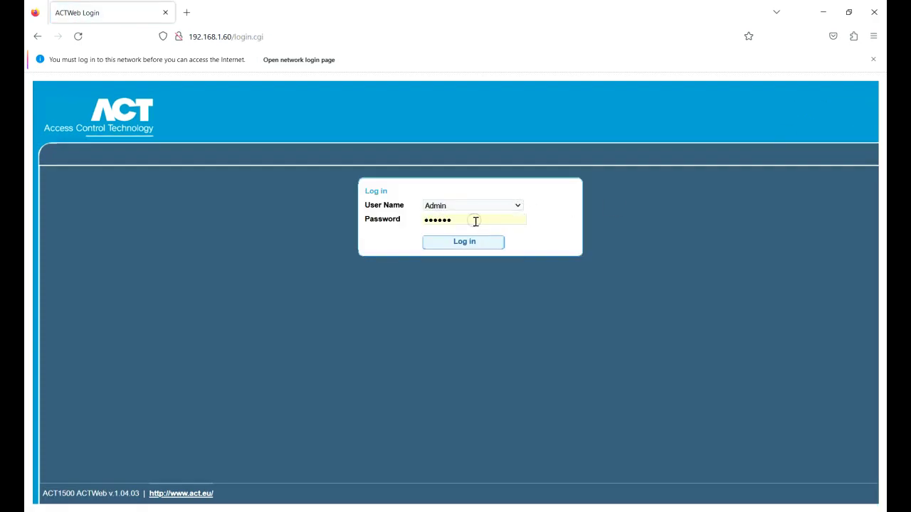
pyautogui.moveTo(474, 222); pyautogui.dragTo(420, 229)
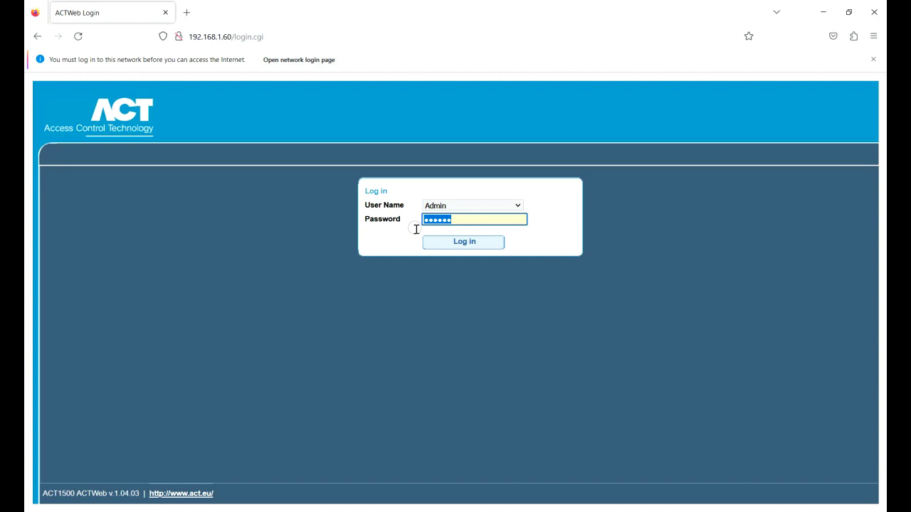
pyautogui.write('•••')
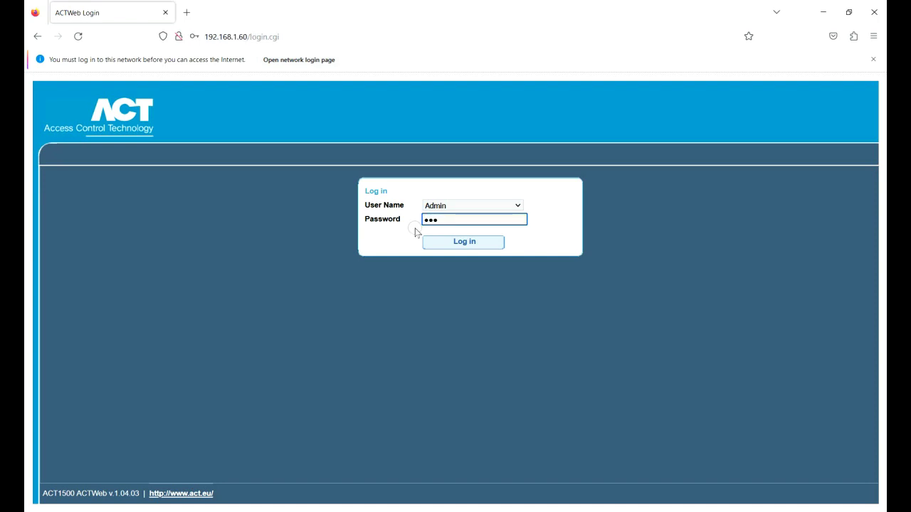
pyautogui.write('•••••')
pyautogui.click(486, 242)
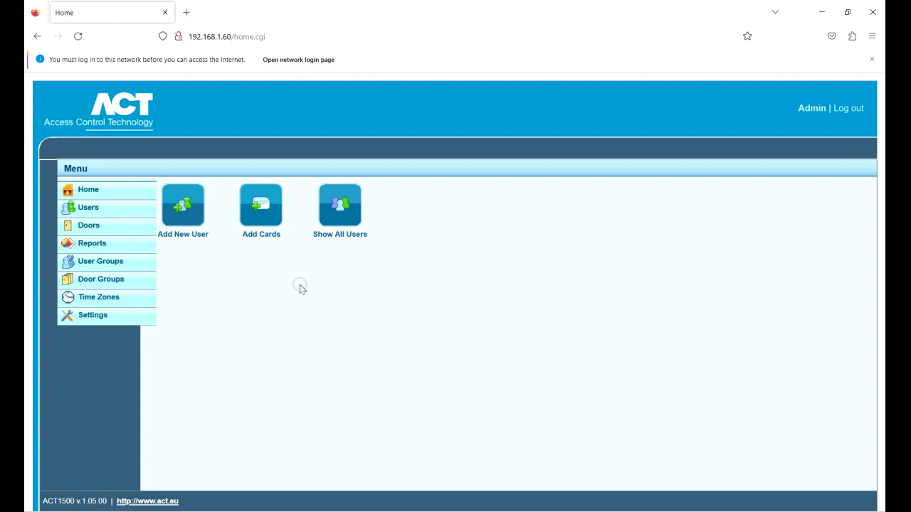
pyautogui.click(190, 238)
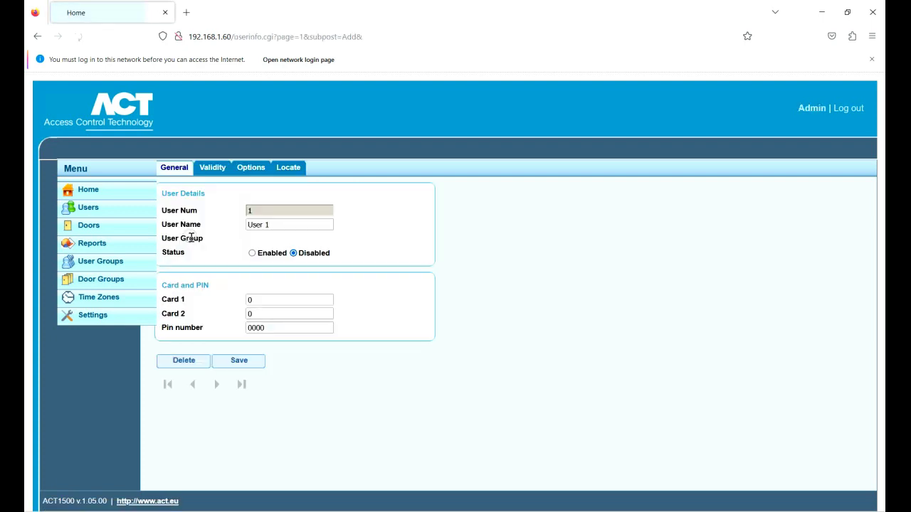
pyautogui.moveTo(292, 225); pyautogui.dragTo(206, 237)
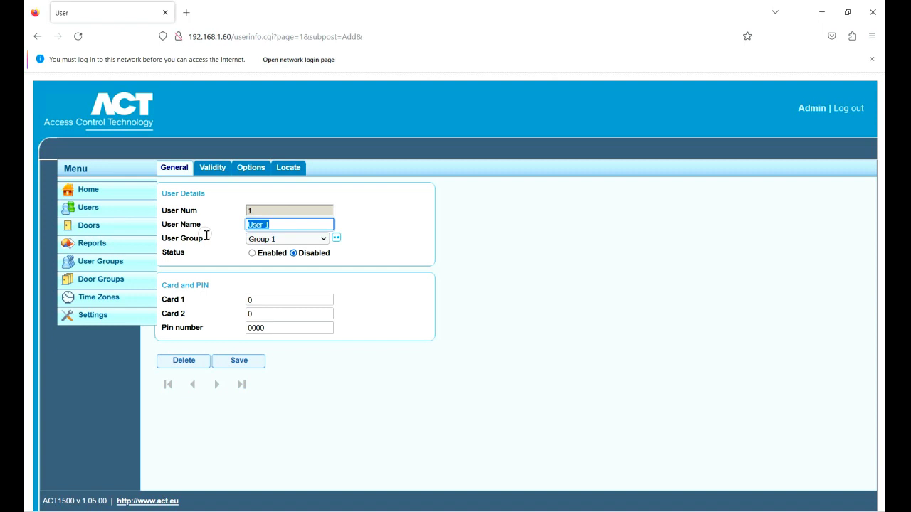
pyautogui.write('Act Fob')
pyautogui.click(324, 240)
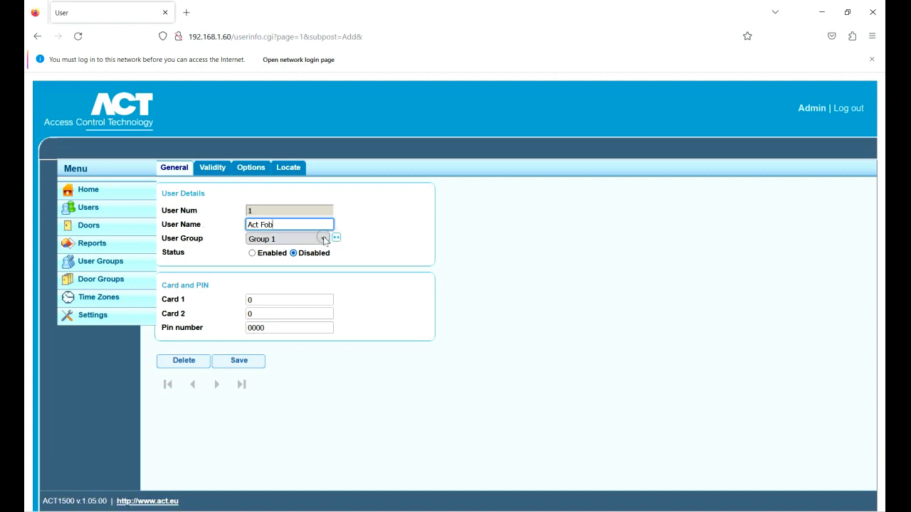
pyautogui.click(253, 253)
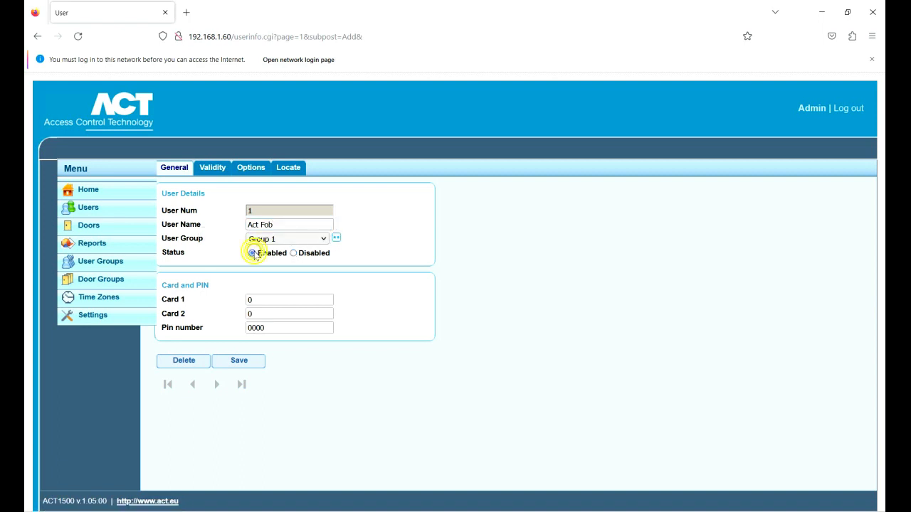
pyautogui.doubleClick(250, 299)
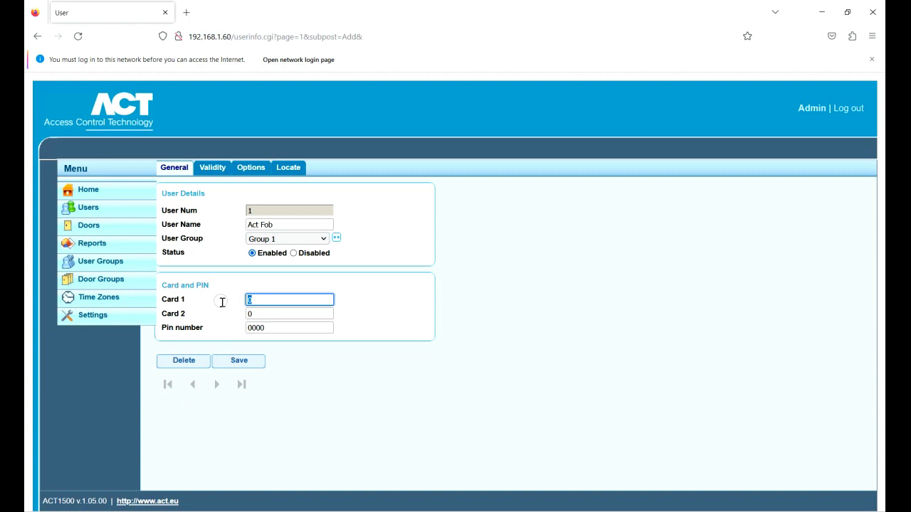
pyautogui.click(245, 365)
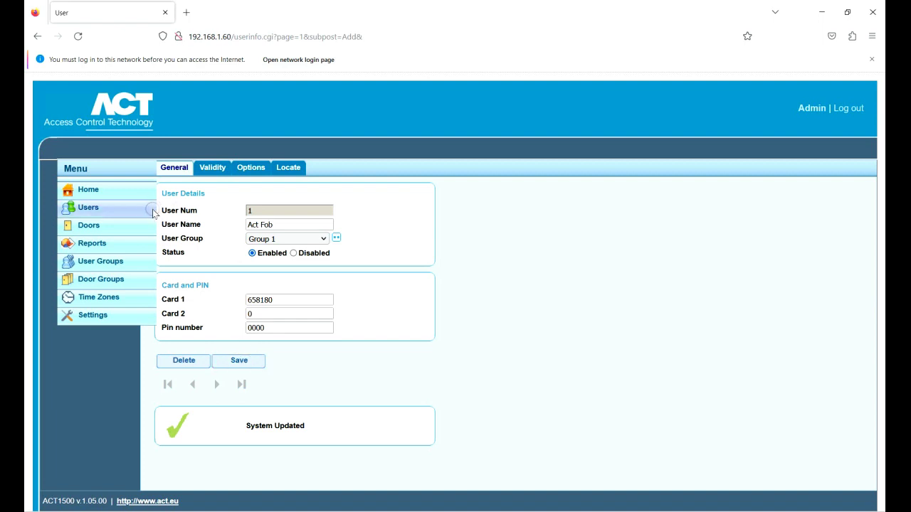
# Look over User 2's details and Card 1 field, then show the Door Settings list
pyautogui.click(89, 208)
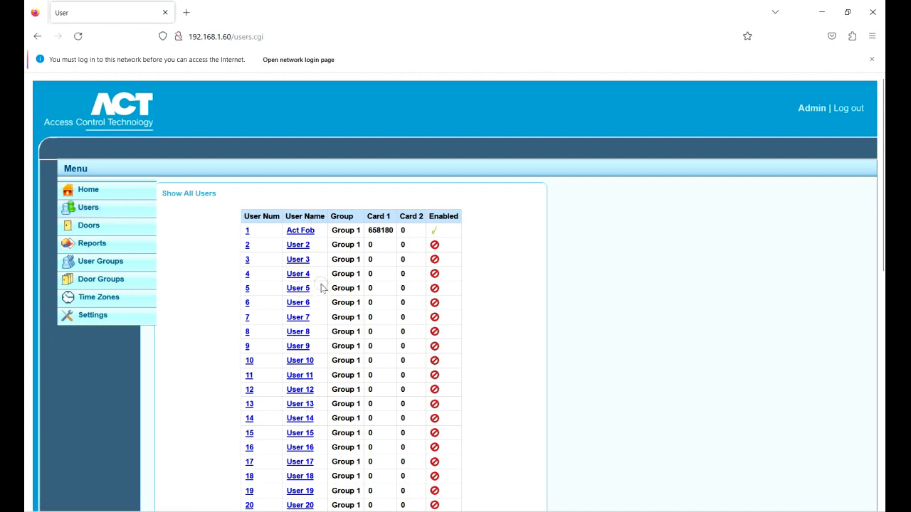
pyautogui.click(300, 244)
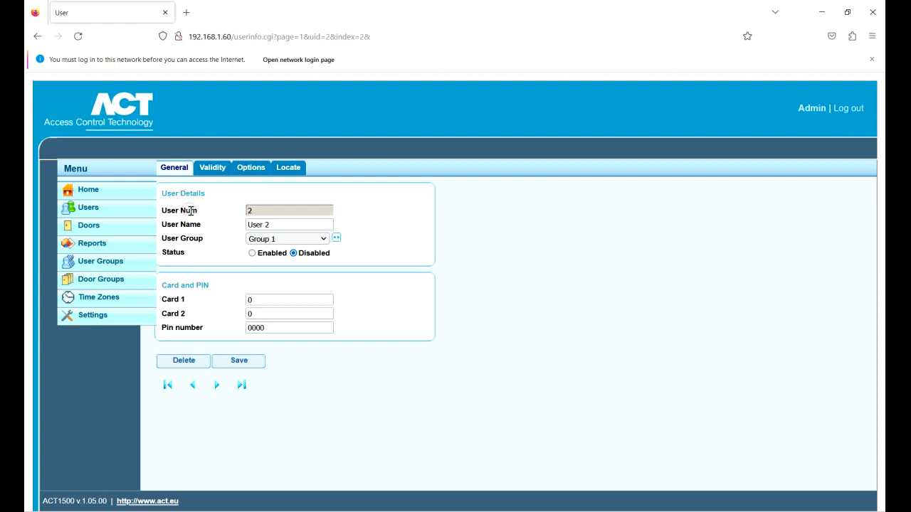
pyautogui.click(263, 299)
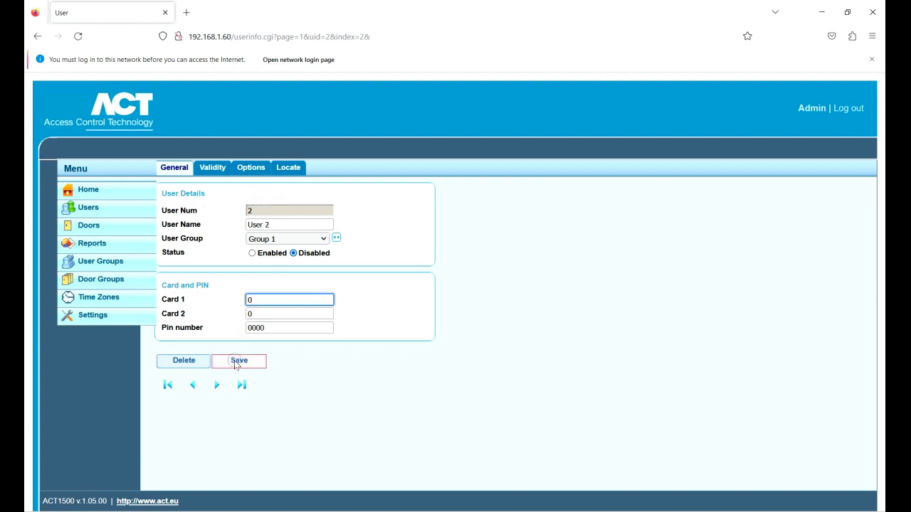
pyautogui.click(89, 207)
pyautogui.click(88, 226)
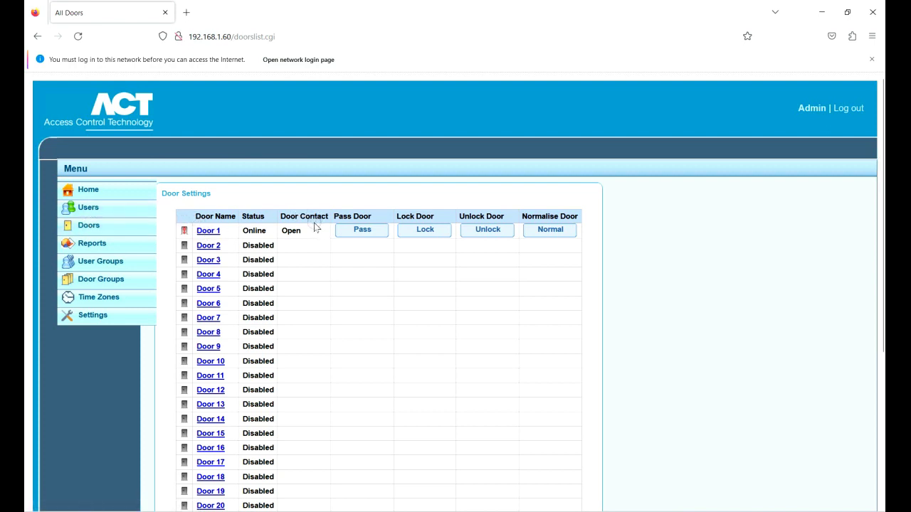
# Unlock Door 1, return it to Normal, then view the Reports event log
pyautogui.click(466, 229)
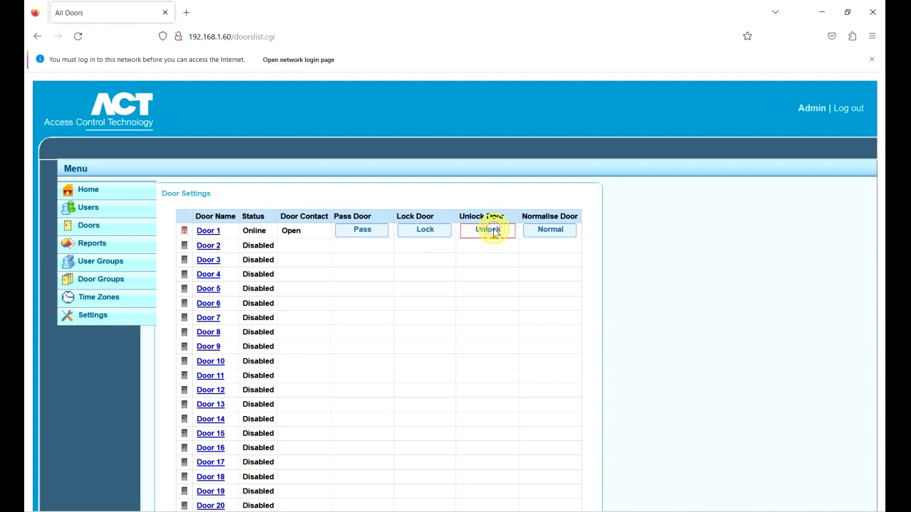
pyautogui.click(543, 231)
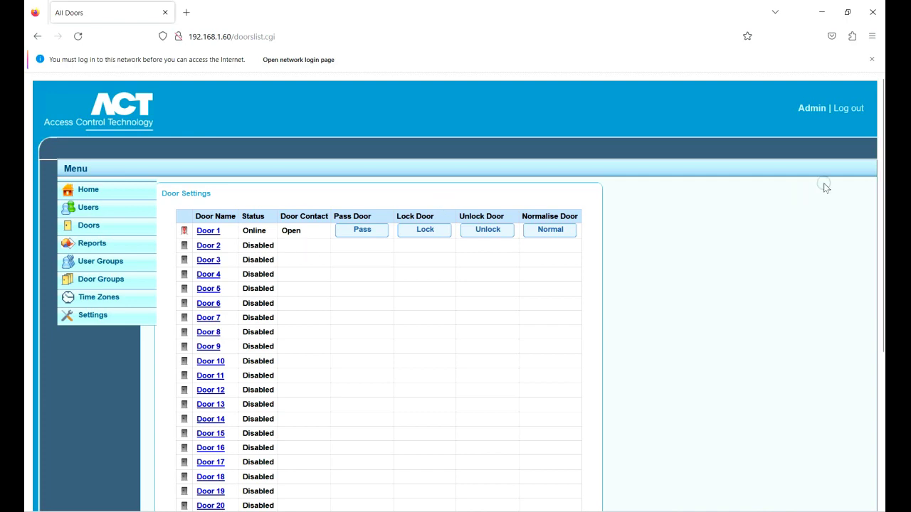
pyautogui.moveTo(880, 179)
pyautogui.mouseDown()
pyautogui.moveTo(881, 335)
pyautogui.moveTo(876, 174)
pyautogui.mouseUp()
pyautogui.click(96, 245)
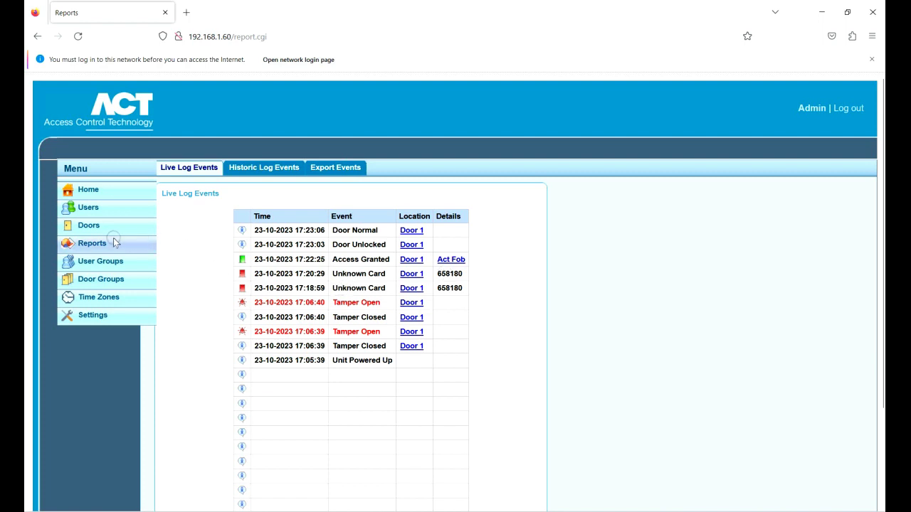
# Open Group 1 from the user groups list and keep its timezone at 24 Hours
pyautogui.click(91, 262)
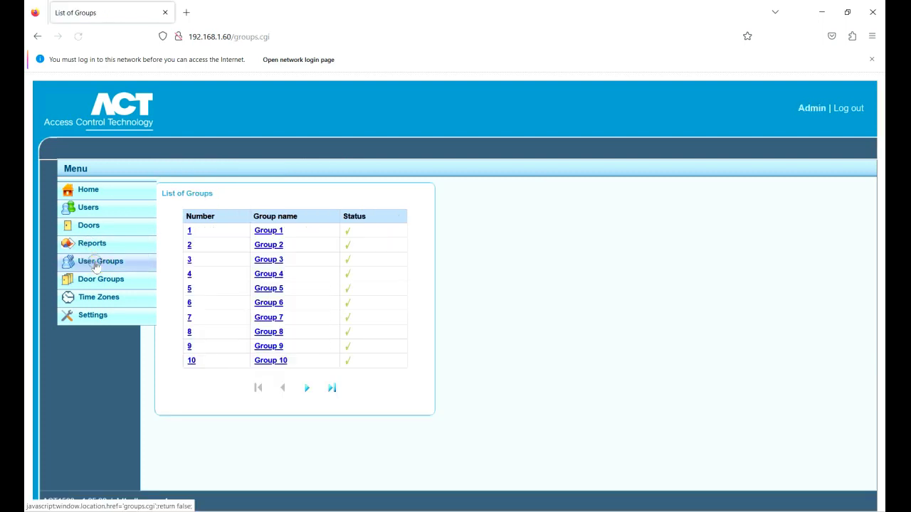
pyautogui.click(276, 229)
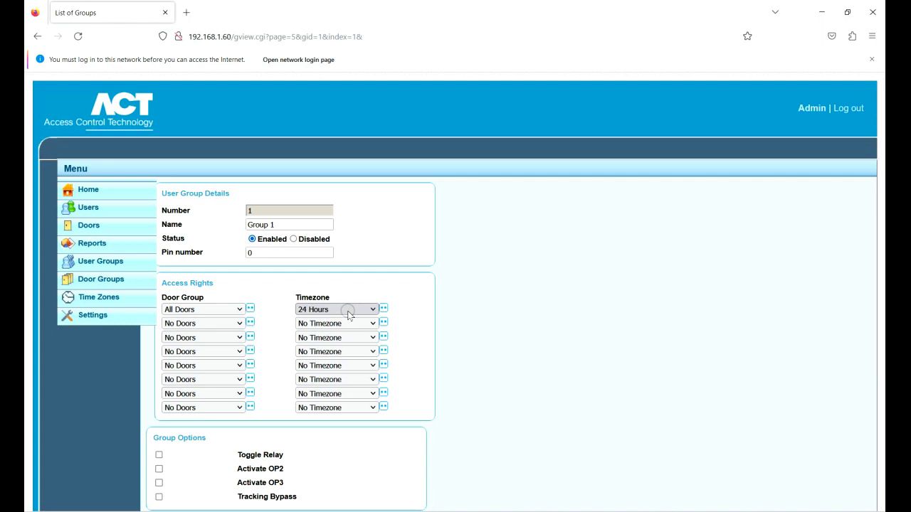
pyautogui.click(349, 315)
pyautogui.click(347, 310)
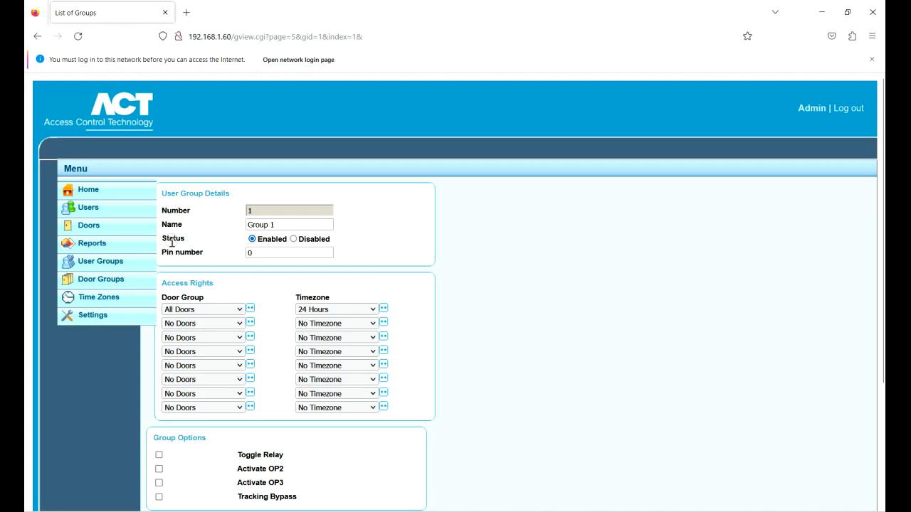
# Look through the Door Groups list, then the Timezone List
pyautogui.click(101, 281)
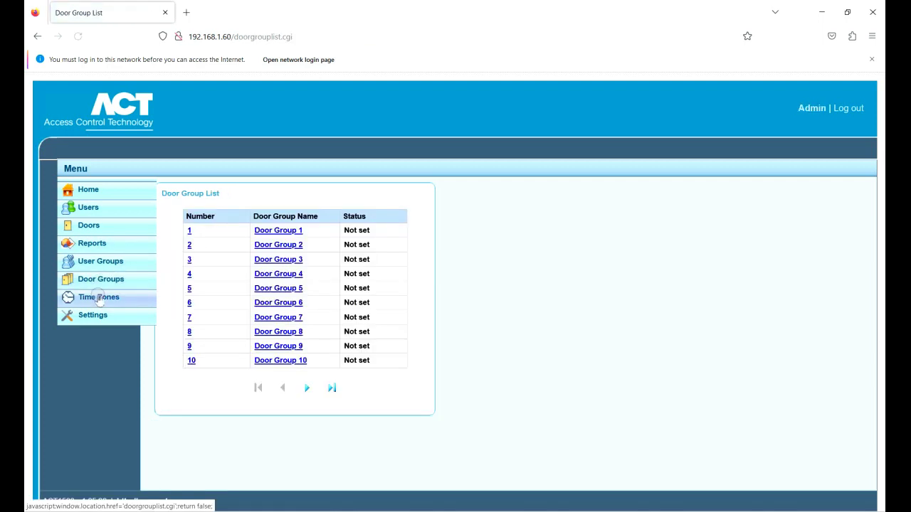
pyautogui.click(97, 299)
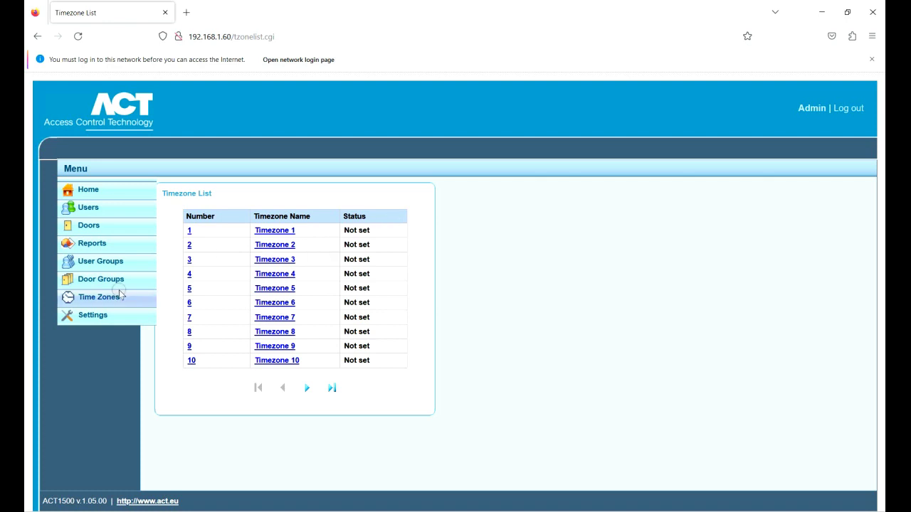
# Show the Add Holiday form in Settings, with empty DD/MM date fields and Type 1
pyautogui.click(103, 318)
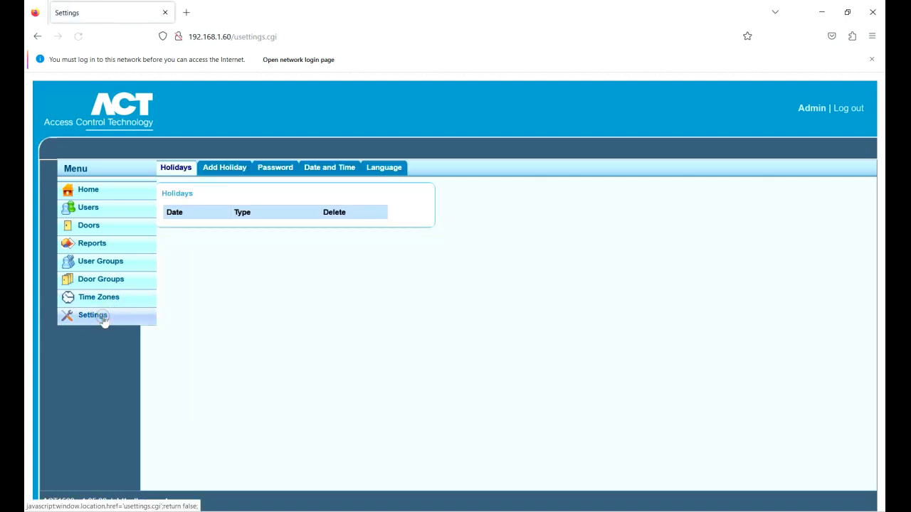
pyautogui.click(226, 169)
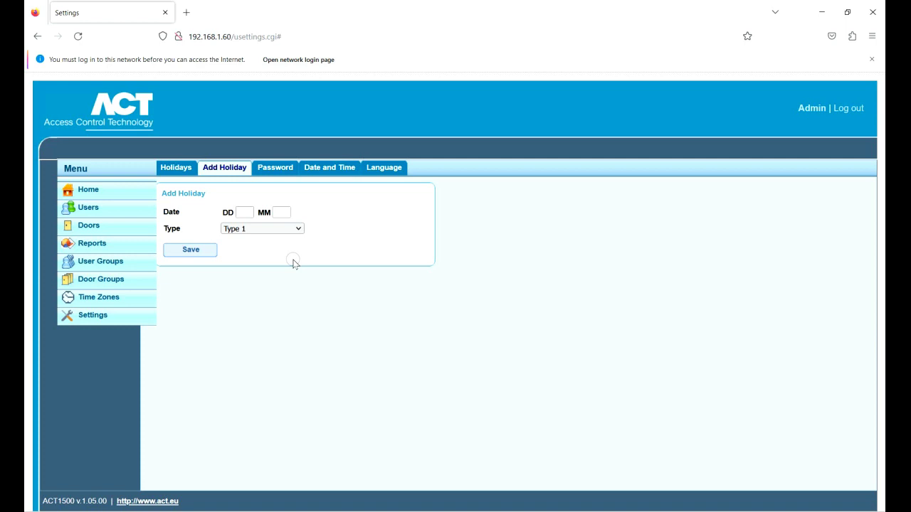
# Review the Password and Date and Time (23/10/2023 17:25) tabs, keeping the language as English
pyautogui.click(275, 169)
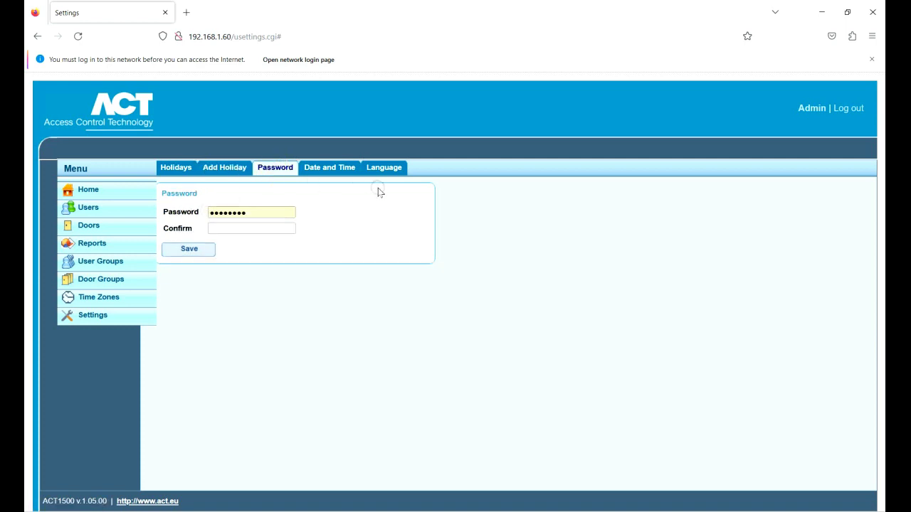
pyautogui.click(338, 168)
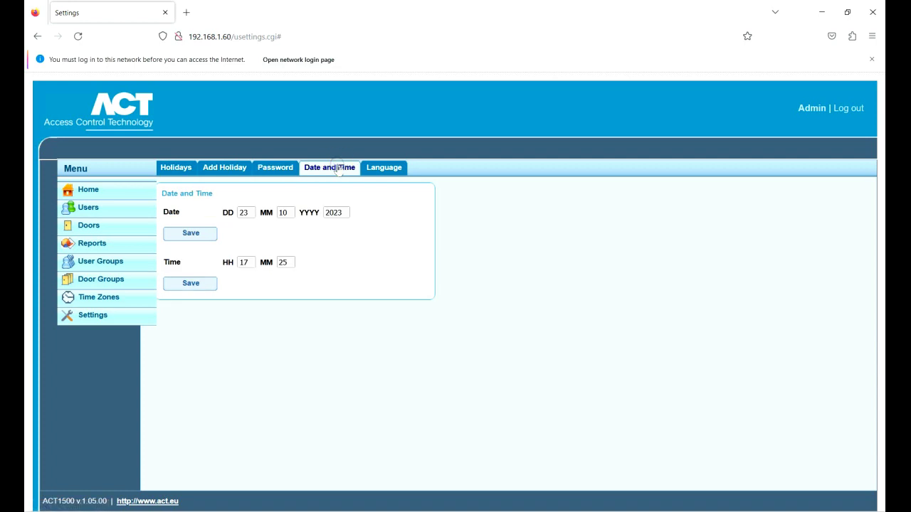
pyautogui.click(386, 167)
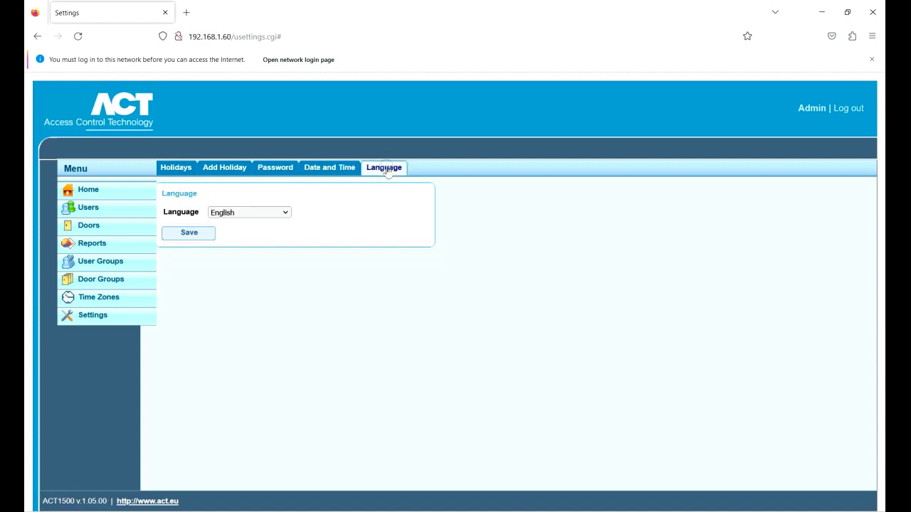
pyautogui.click(285, 213)
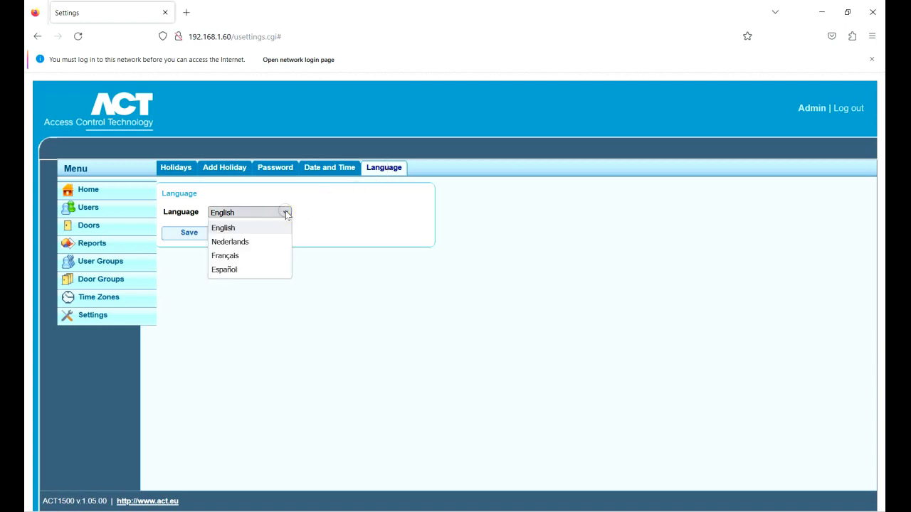
pyautogui.click(273, 229)
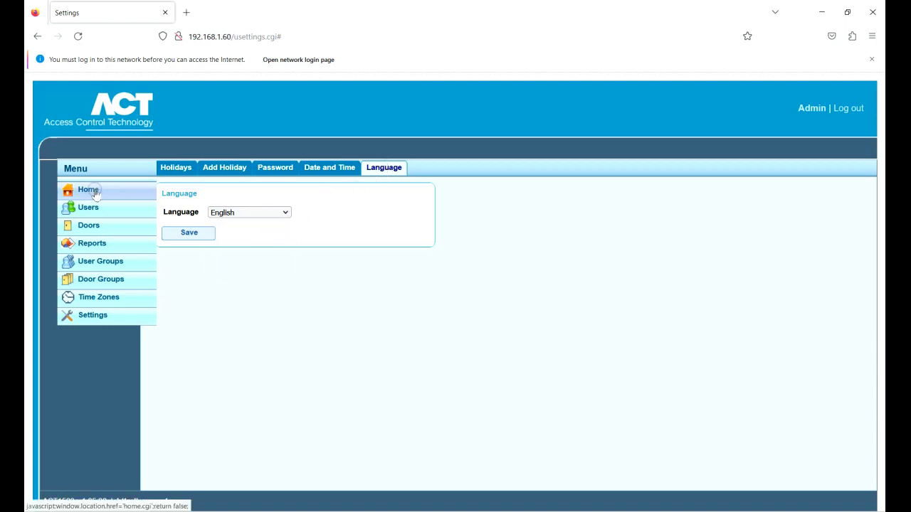
# Go to the Home page offering Add New User, Add Cards and Show All Users
pyautogui.click(95, 193)
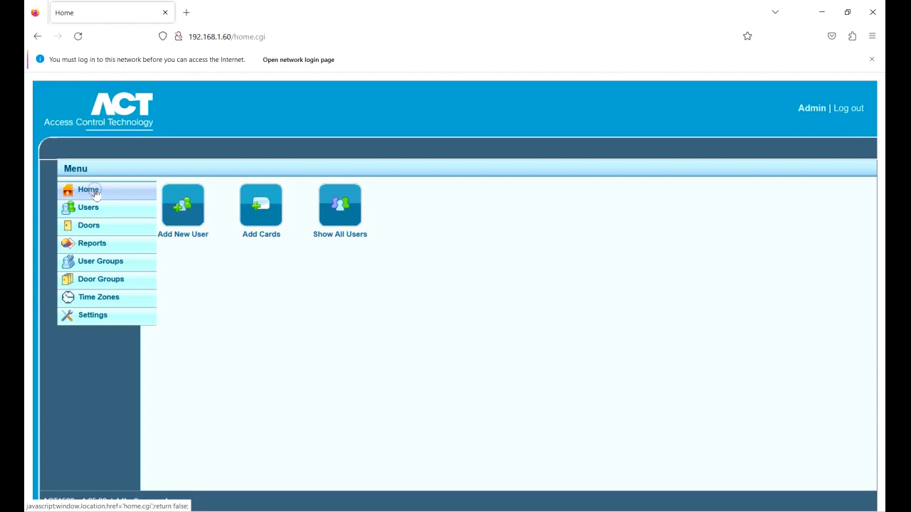